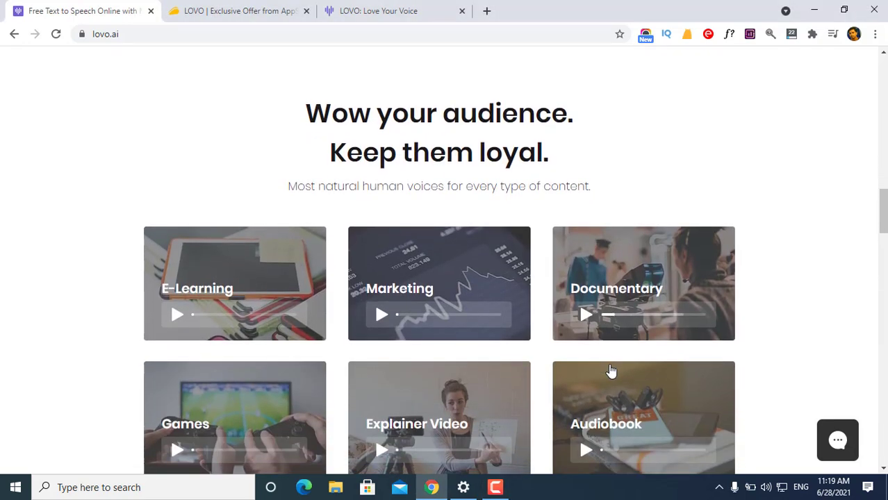
# Listen to the Documentary and News voice samples, pausing each one after a short while.
pyautogui.click(586, 316)
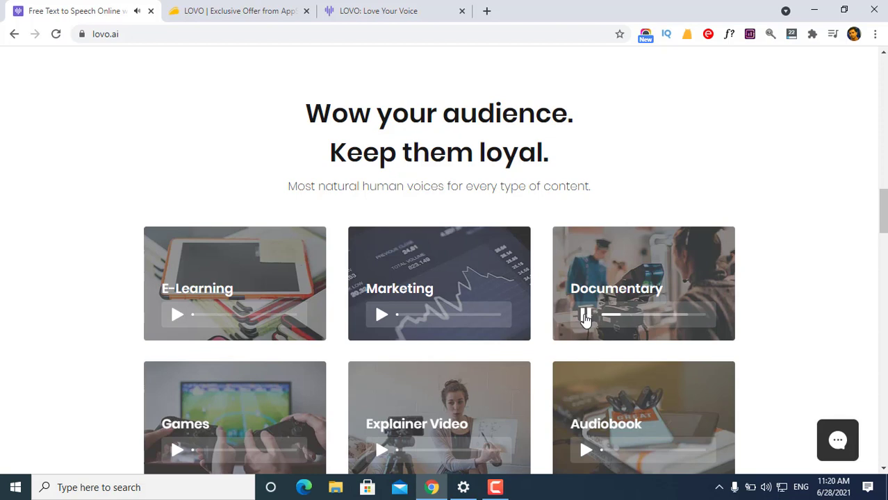
pyautogui.click(585, 316)
pyautogui.scroll(-4, 584, 317)
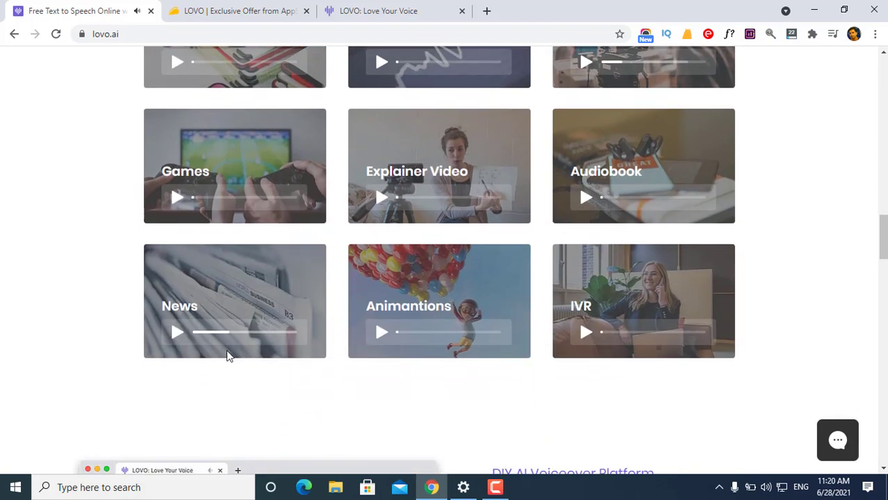
pyautogui.click(176, 333)
pyautogui.click(177, 333)
# Listen to part of the Marketing voice sample and pause it.
pyautogui.scroll(4, 179, 336)
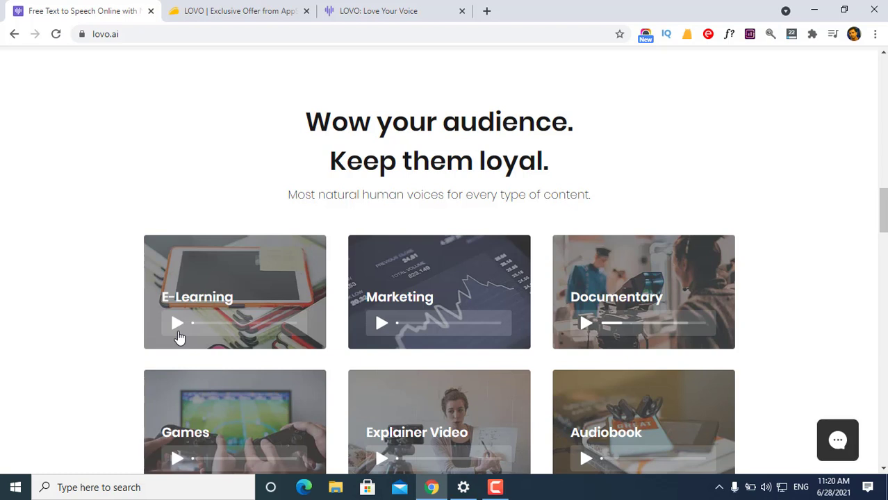
pyautogui.scroll(-2, 178, 333)
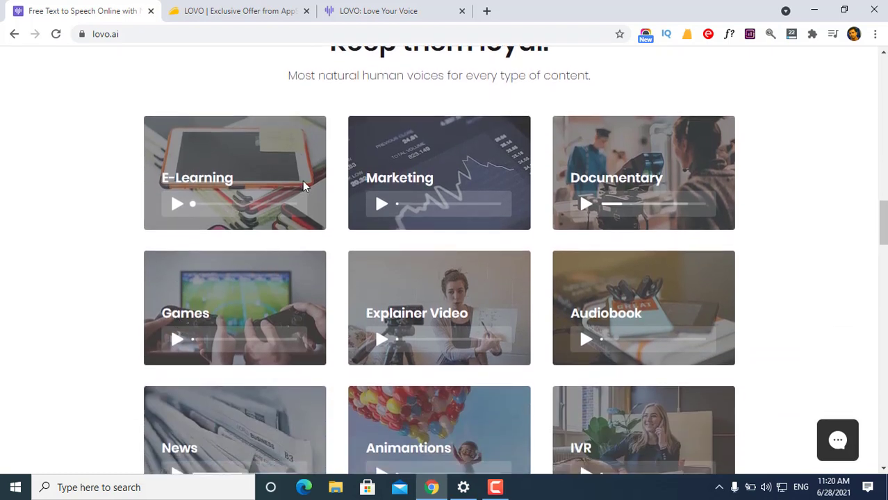
pyautogui.scroll(-1, 216, 169)
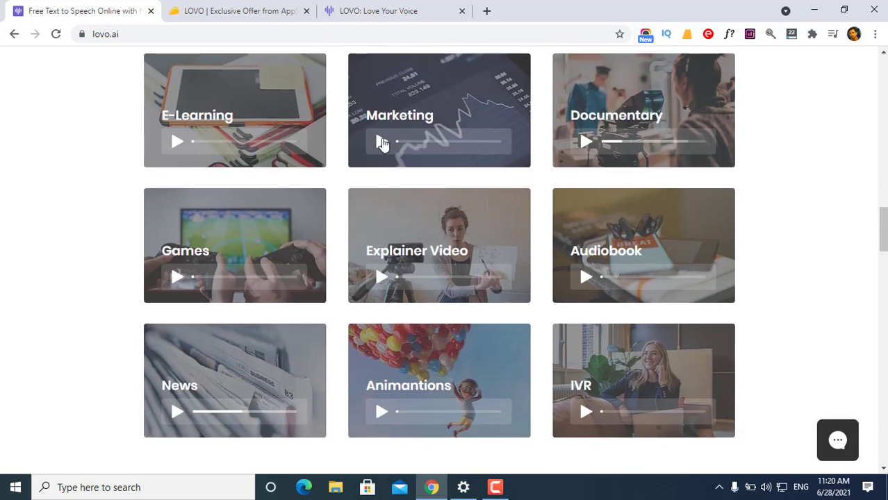
pyautogui.click(382, 142)
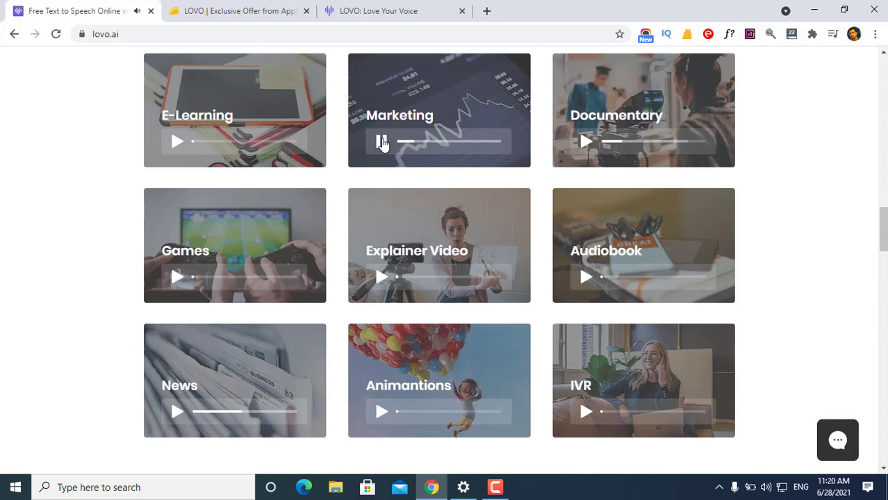
pyautogui.click(382, 142)
# Switch to the AppSumo product page for LOVO and read its description down to the plan features.
pyautogui.click(229, 7)
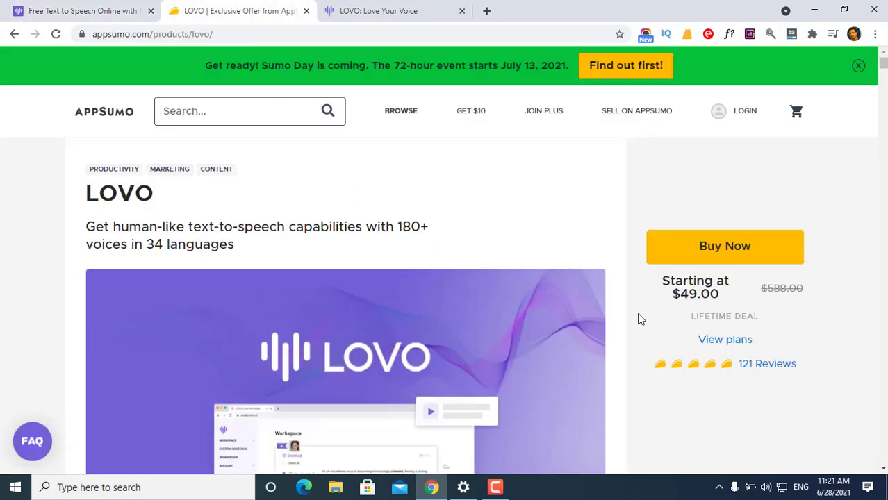
pyautogui.scroll(-5, 304, 254)
pyautogui.scroll(-5, 303, 254)
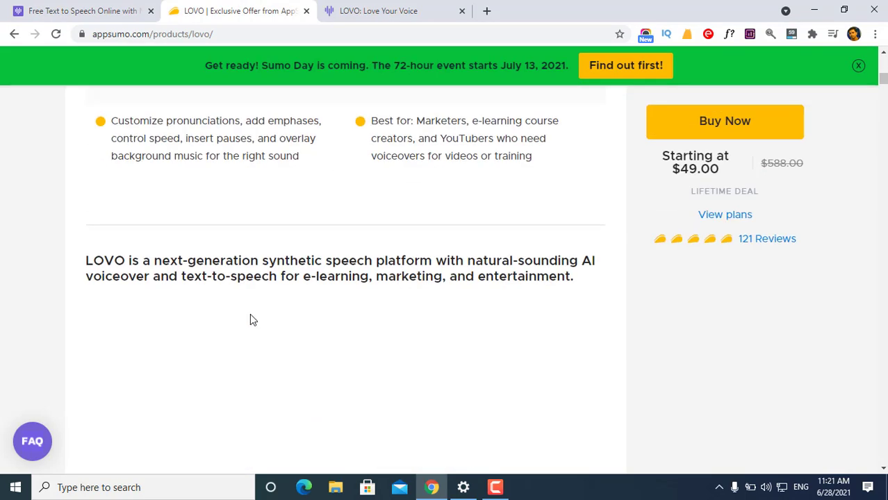
pyautogui.scroll(-1, 252, 320)
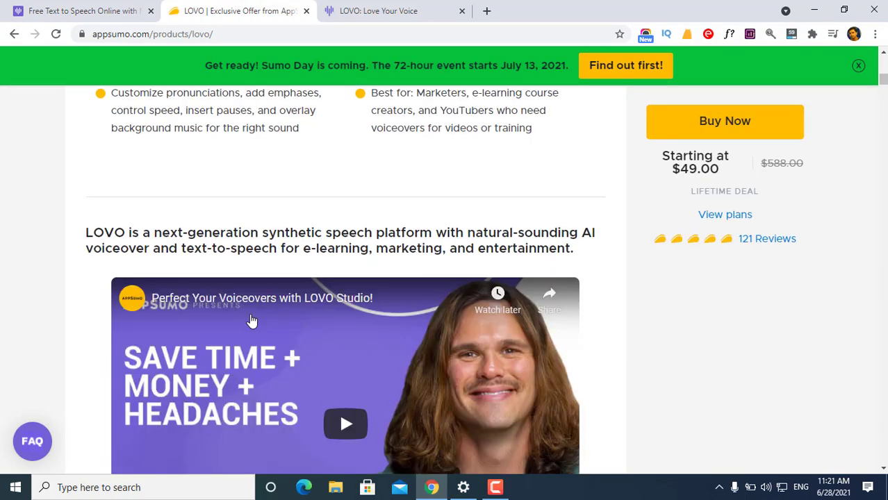
pyautogui.scroll(-12, 252, 320)
pyautogui.scroll(-20, 251, 313)
pyautogui.scroll(-20, 252, 318)
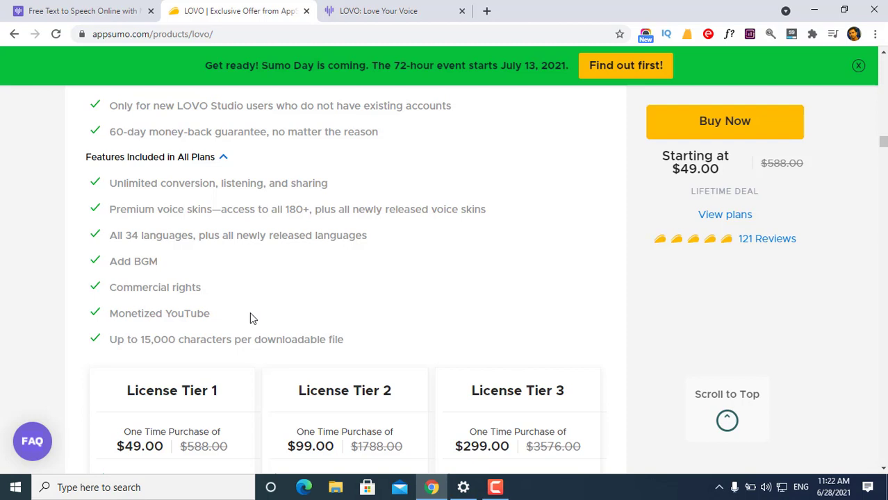
# Compare the prices and monthly download limits of the three license tiers with the features included in all plans.
pyautogui.scroll(-1, 252, 316)
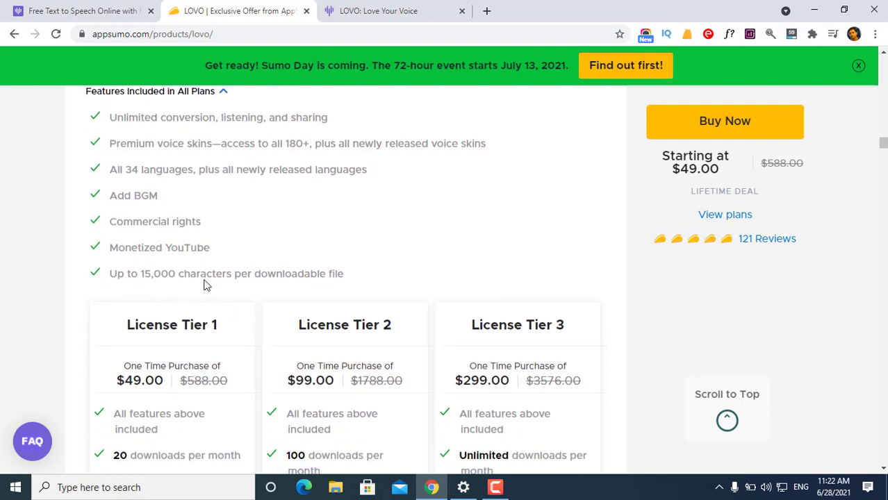
pyautogui.scroll(-1, 256, 286)
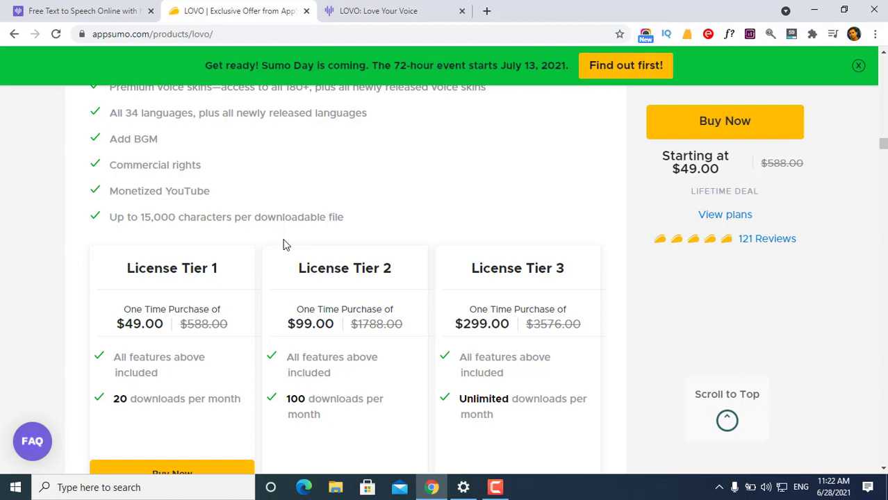
pyautogui.scroll(-2, 283, 244)
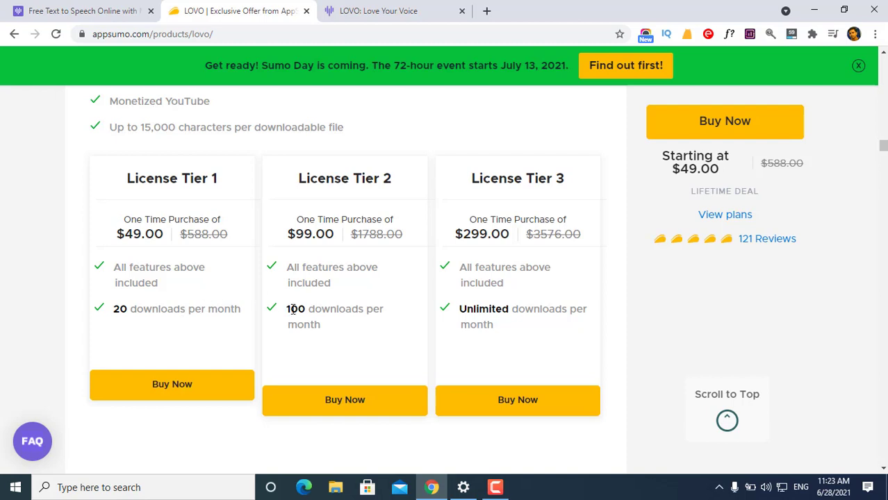
pyautogui.scroll(3, 286, 358)
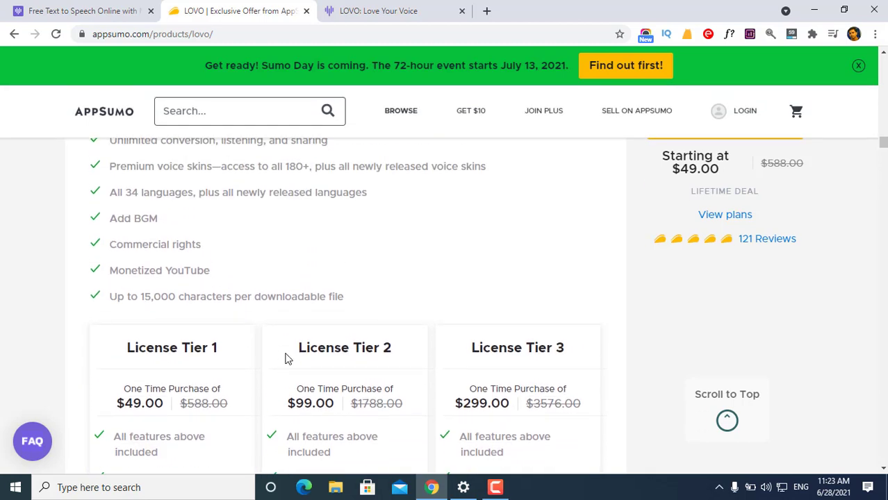
pyautogui.scroll(-2, 285, 358)
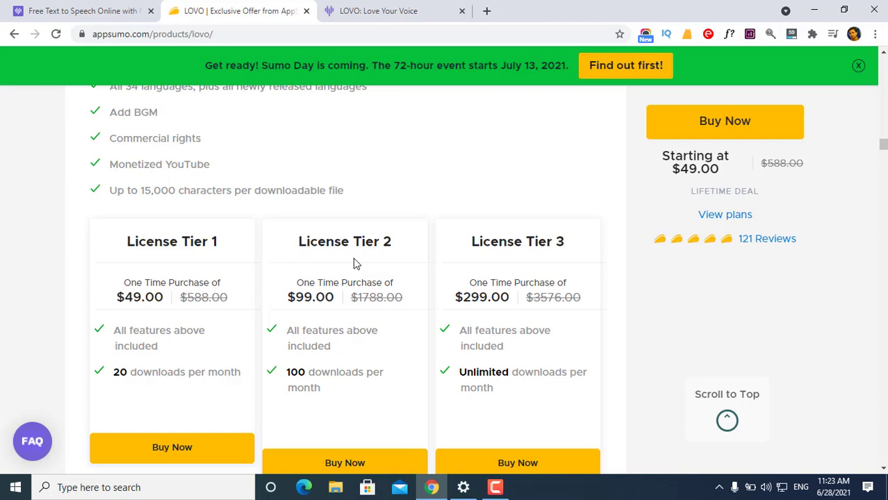
# Switch to the LOVO Studio page, dismiss its announcement pop-ups and expand the Workspace section of the navigation.
pyautogui.click(394, 8)
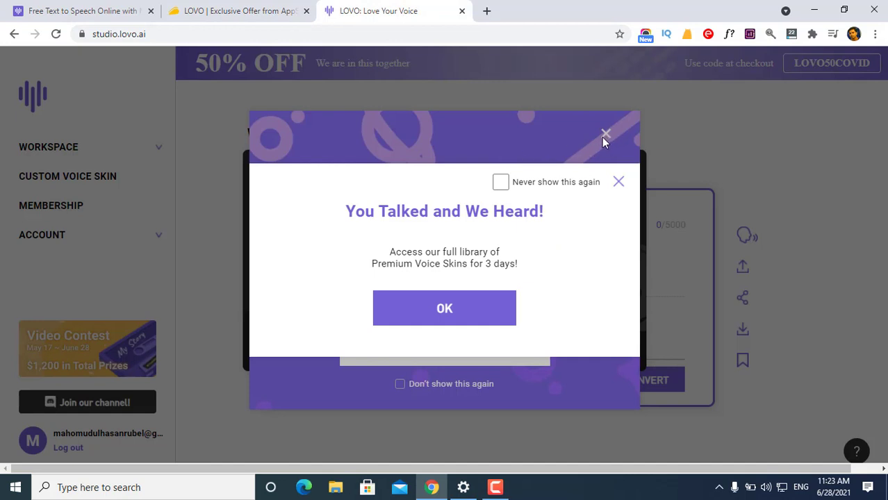
pyautogui.click(618, 183)
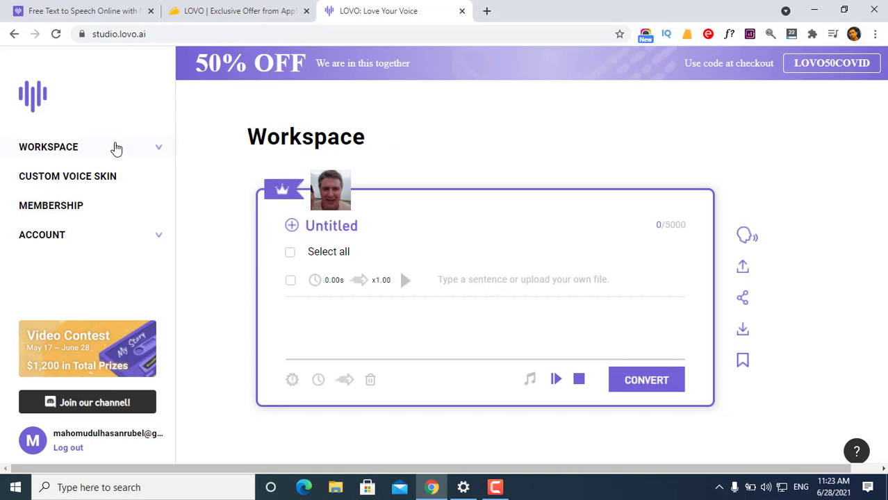
pyautogui.click(154, 152)
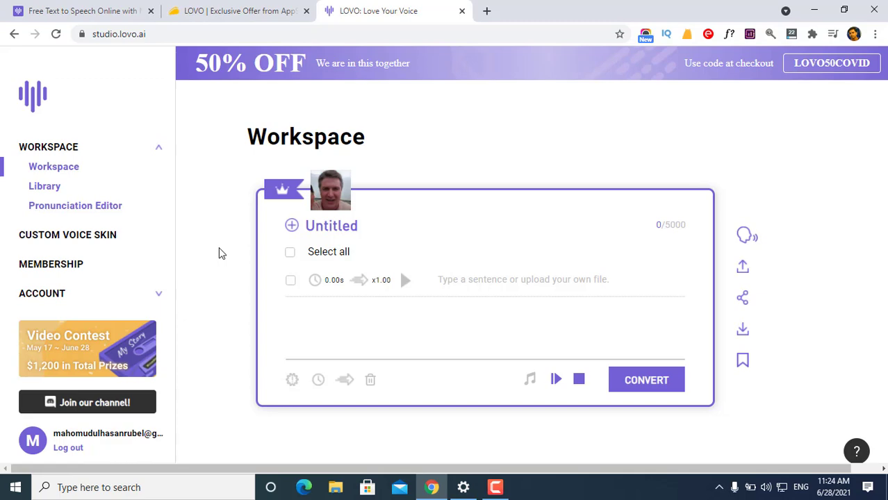
# On the AppSumo page, copy the paragraphs from "It's natural not to get things right" to "editing process.".
pyautogui.click(234, 13)
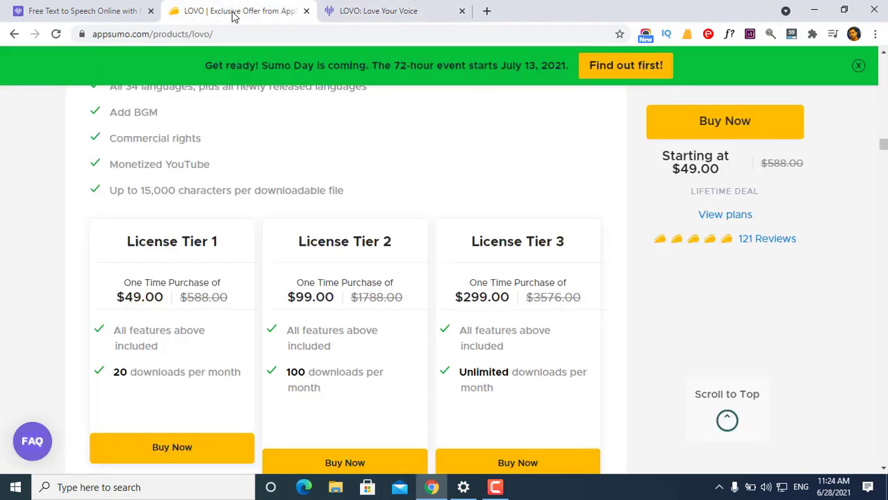
pyautogui.scroll(10, 215, 200)
pyautogui.scroll(10, 214, 201)
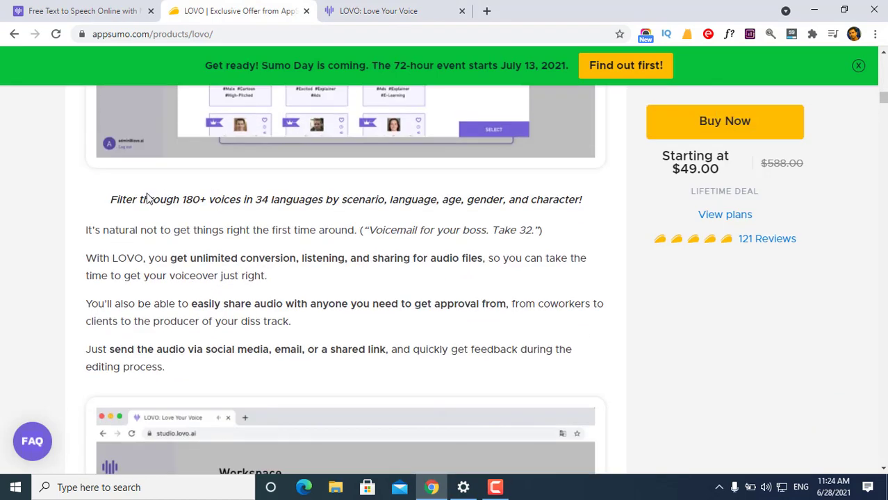
pyautogui.moveTo(88, 230); pyautogui.dragTo(180, 377)
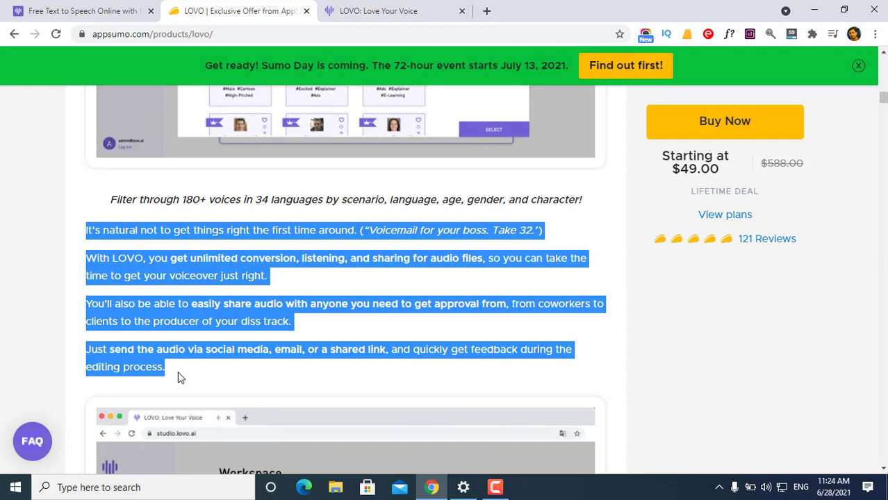
# Paste the copied paragraphs as the script of the untitled LOVO Studio workspace block.
pyautogui.click(421, 8)
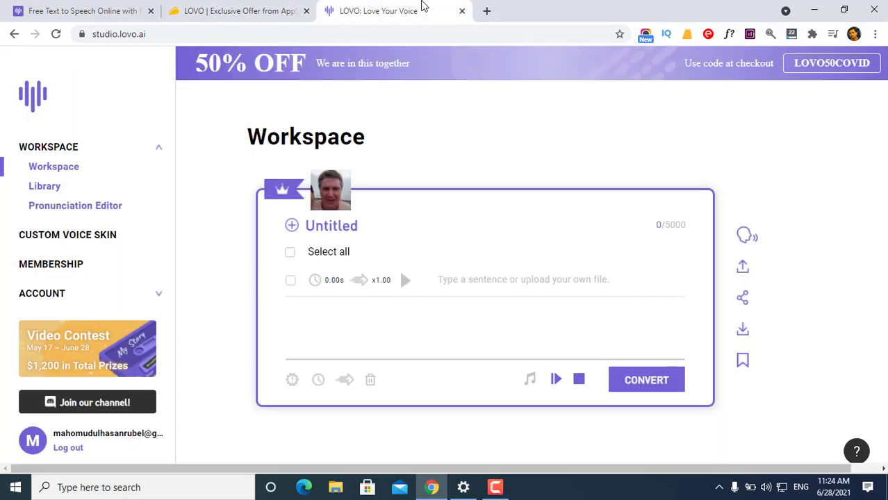
pyautogui.click(446, 281)
pyautogui.hotkey('ctrl', 'v')
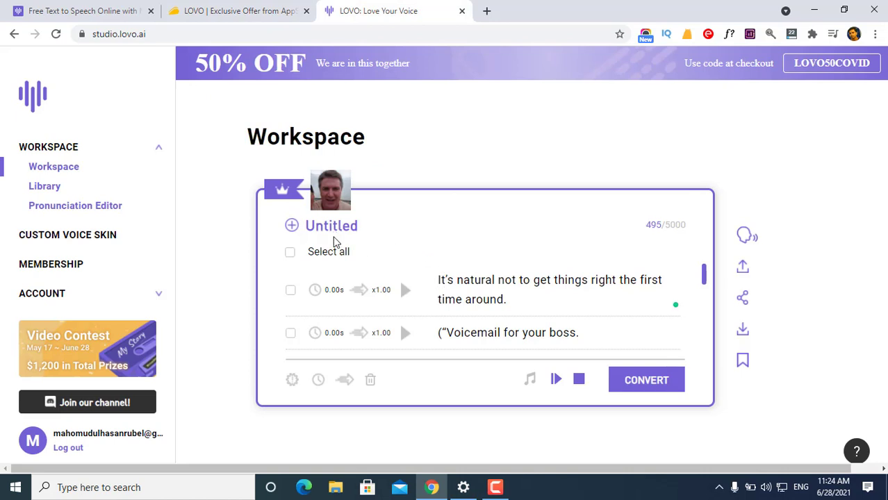
# Rename the untitled workspace block as demo.
pyautogui.click(346, 224)
pyautogui.click(324, 228)
pyautogui.doubleClick(325, 227)
pyautogui.write('demo')
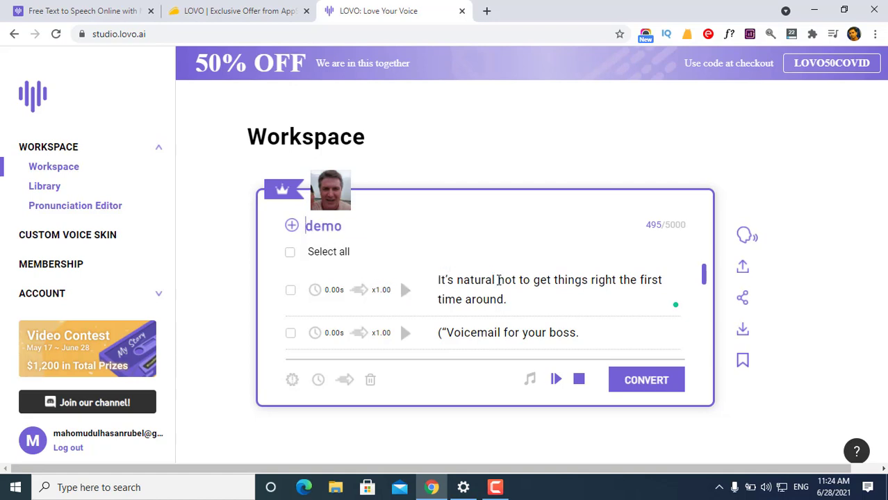
# Look through the pasted sentences, then select the first one and play its generated voice.
pyautogui.scroll(-1, 491, 298)
pyautogui.scroll(1, 493, 301)
pyautogui.scroll(-5, 525, 320)
pyautogui.scroll(5, 525, 320)
pyautogui.click(291, 291)
pyautogui.click(405, 293)
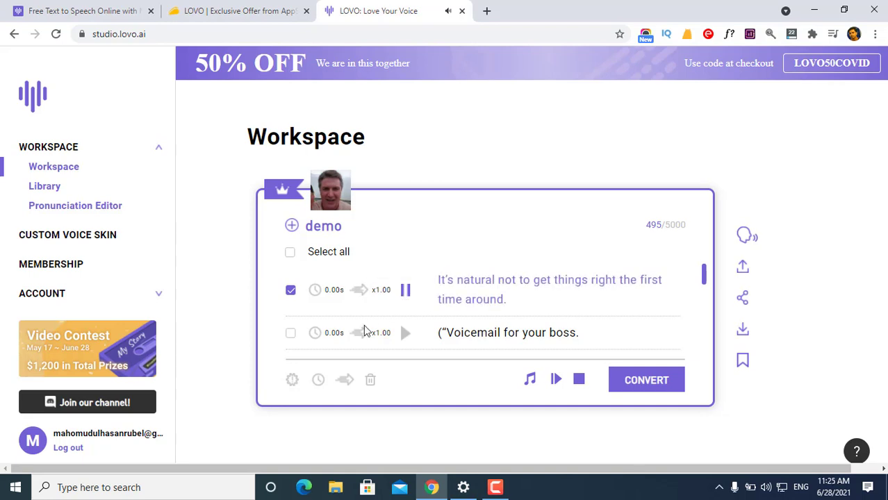
# Select all sentences and add a 2.00-second pause at the end of each.
pyautogui.scroll(-1, 309, 285)
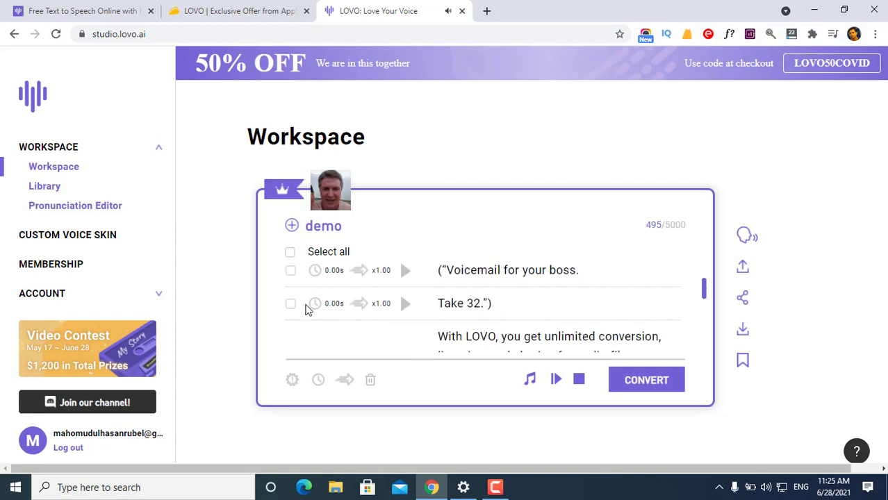
pyautogui.scroll(1, 302, 282)
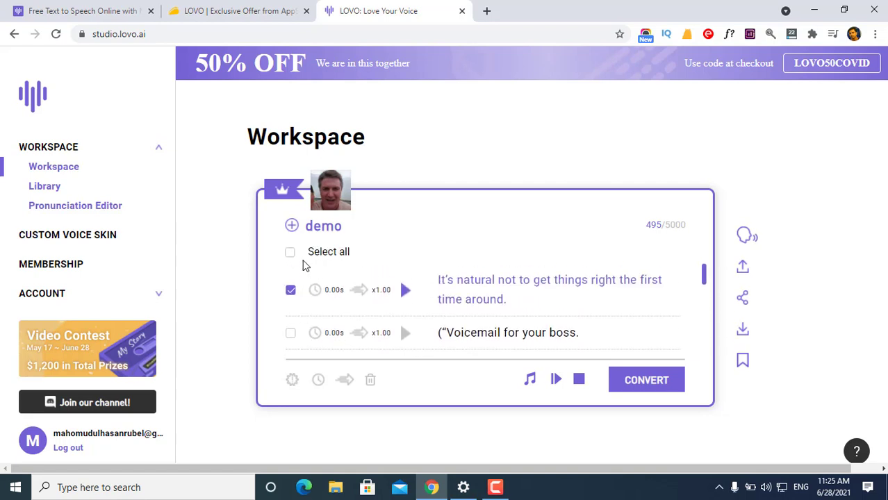
pyautogui.click(290, 253)
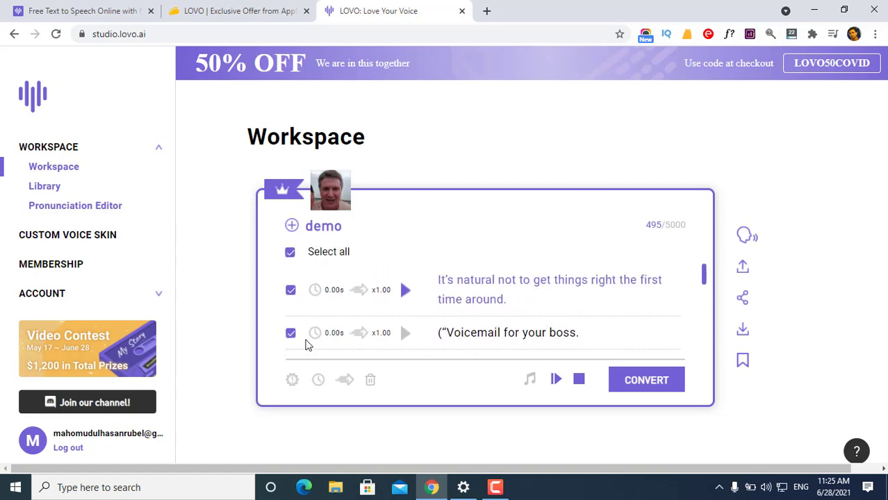
pyautogui.click(318, 380)
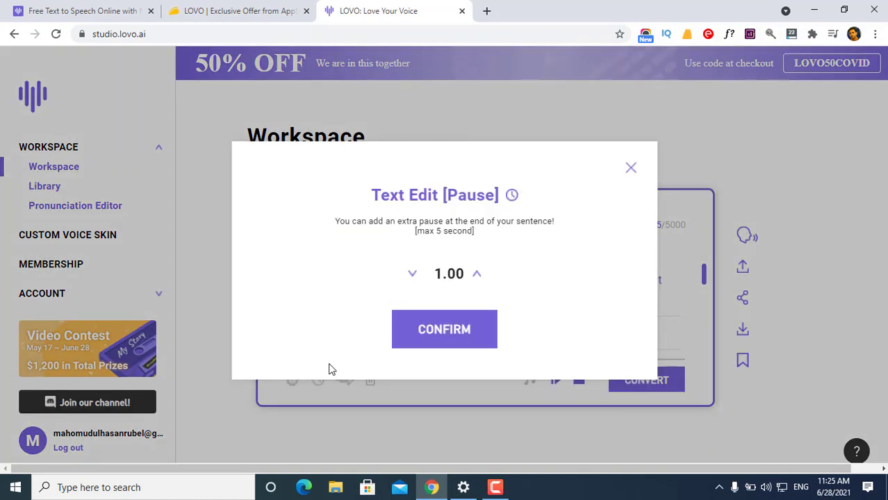
pyautogui.click(476, 275)
pyautogui.click(448, 332)
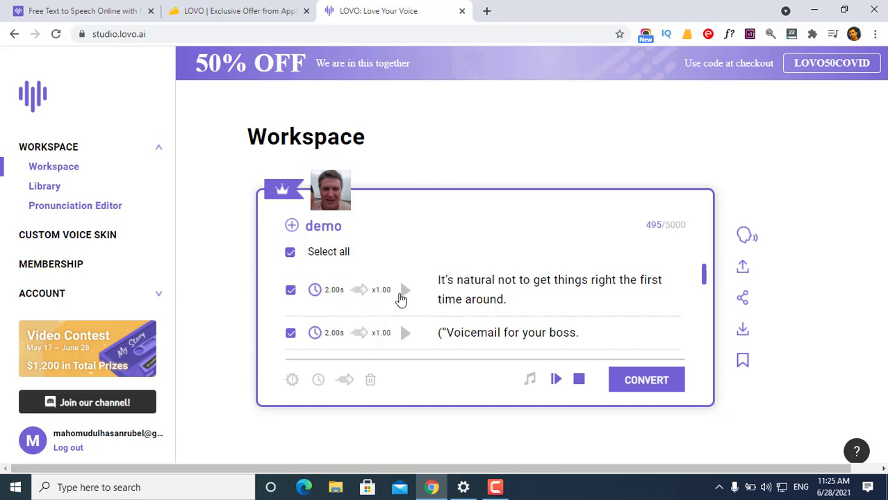
# Try to emphasize words in the selected sentences, then open the voice skin selection and browse the available voices.
pyautogui.click(293, 382)
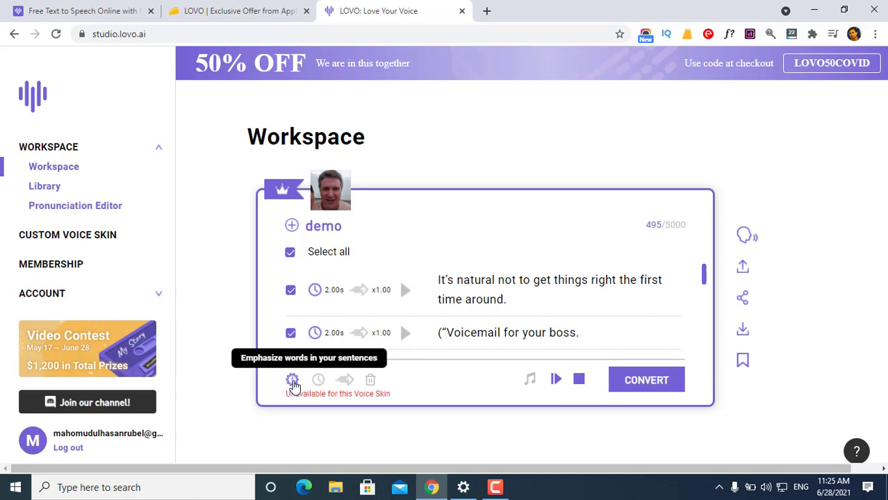
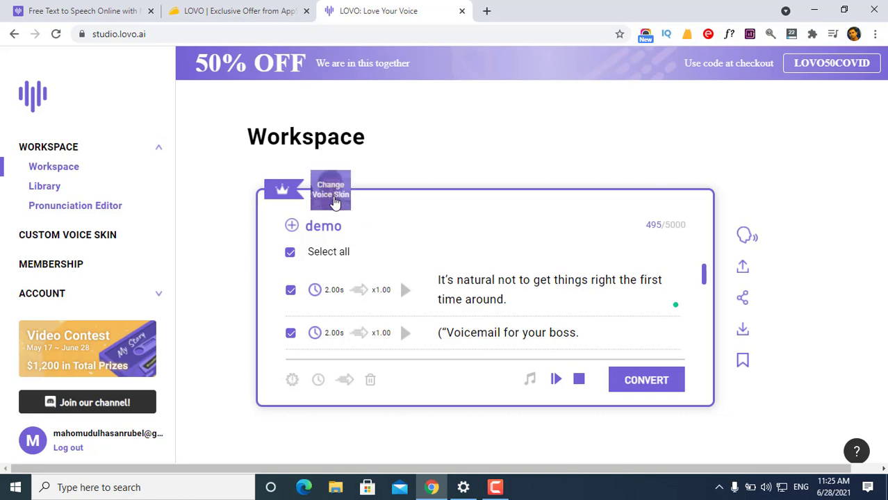
pyautogui.click(333, 201)
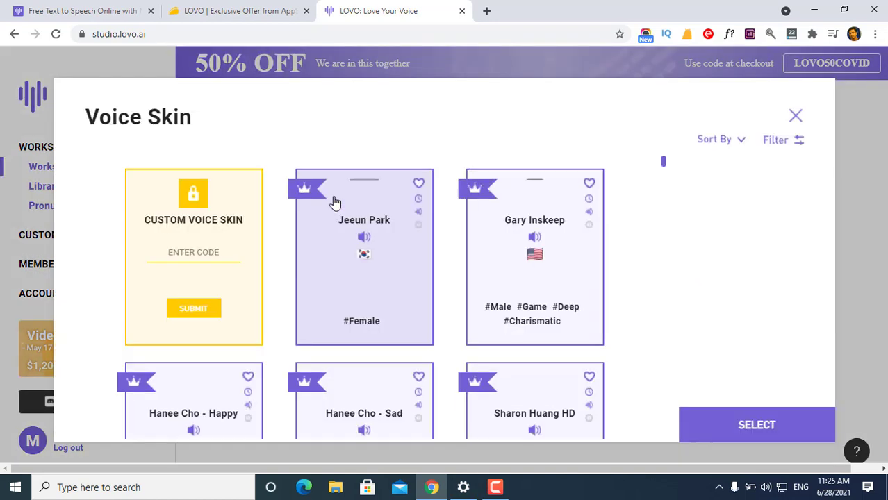
pyautogui.scroll(-2, 303, 289)
pyautogui.scroll(-10, 303, 288)
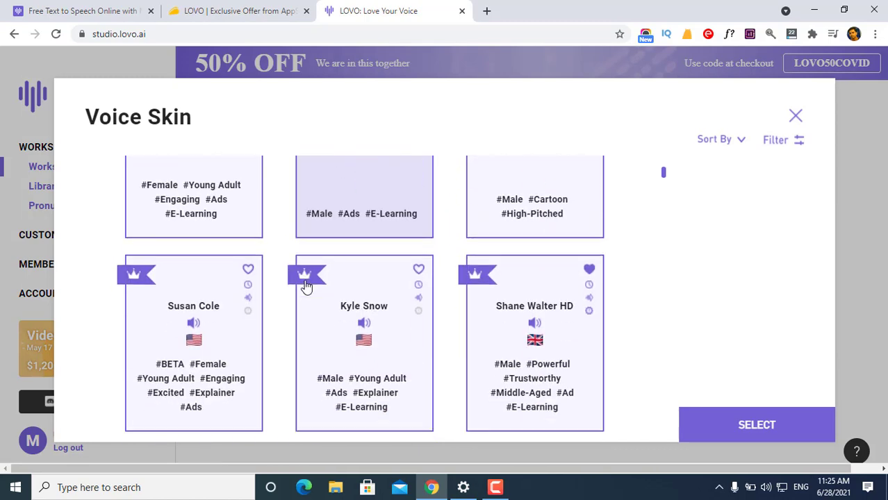
pyautogui.scroll(5, 307, 286)
pyautogui.scroll(5, 306, 287)
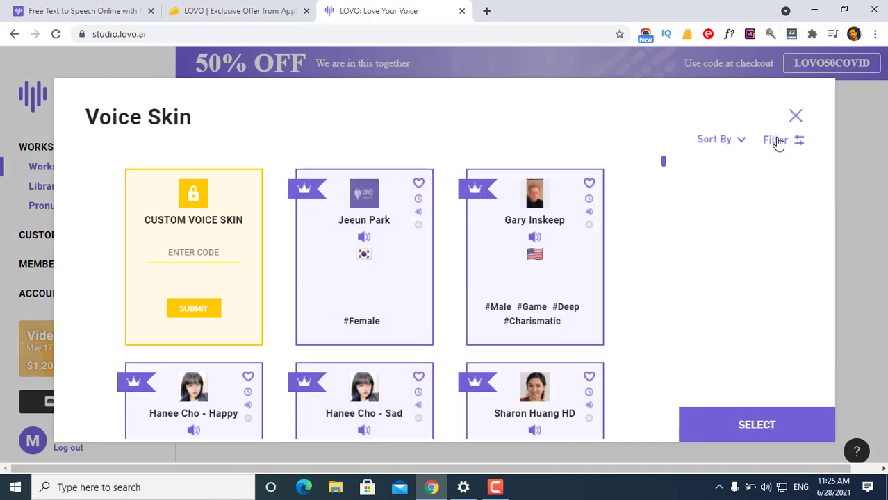
# Filter the voice skins by Male gender and American accent.
pyautogui.click(777, 141)
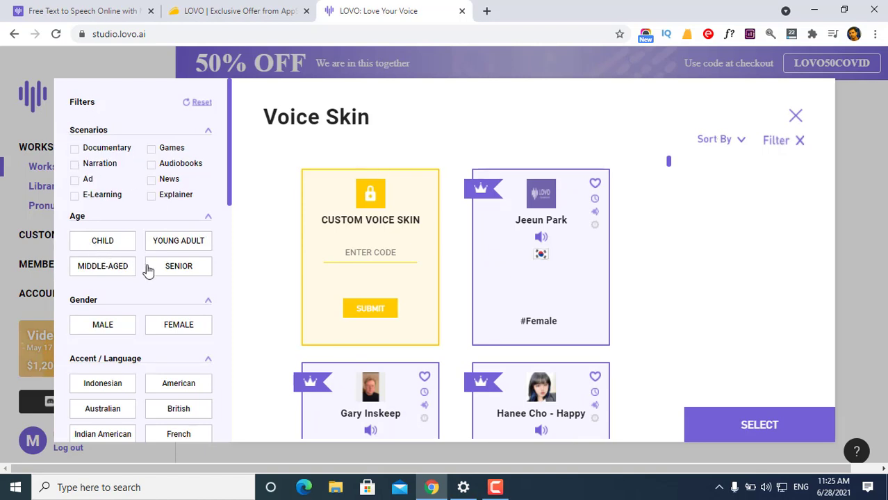
pyautogui.scroll(-1, 127, 313)
pyautogui.scroll(-1, 127, 314)
pyautogui.click(109, 242)
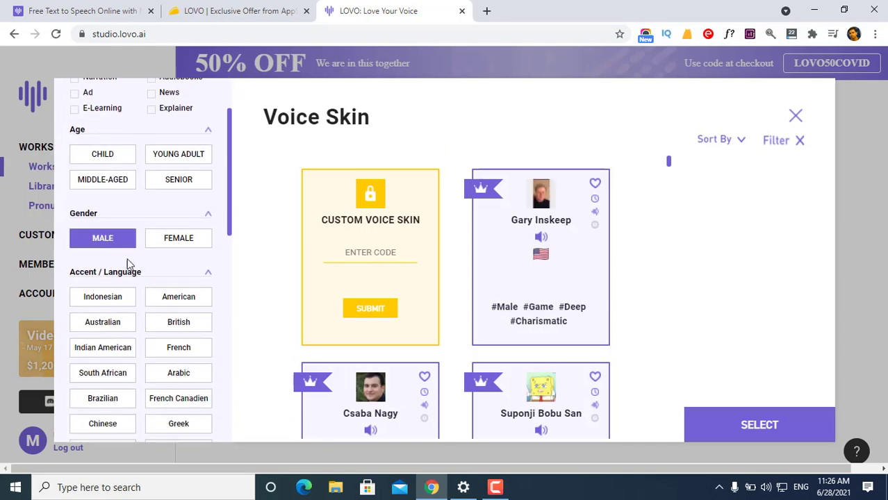
pyautogui.click(171, 303)
# Limit the voice skins to those supporting Emphasis, Pause and Speed editing, trying the Trustworthy character filter and removing it again.
pyautogui.scroll(-10, 172, 303)
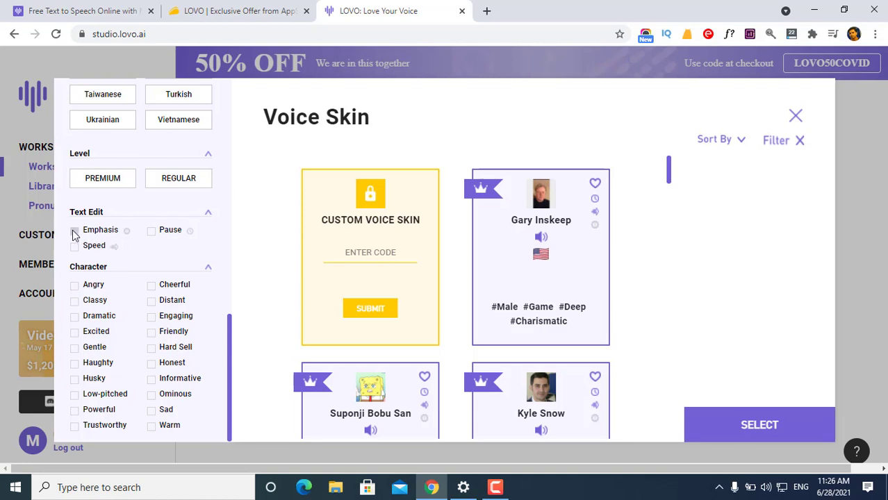
pyautogui.click(75, 231)
pyautogui.click(151, 231)
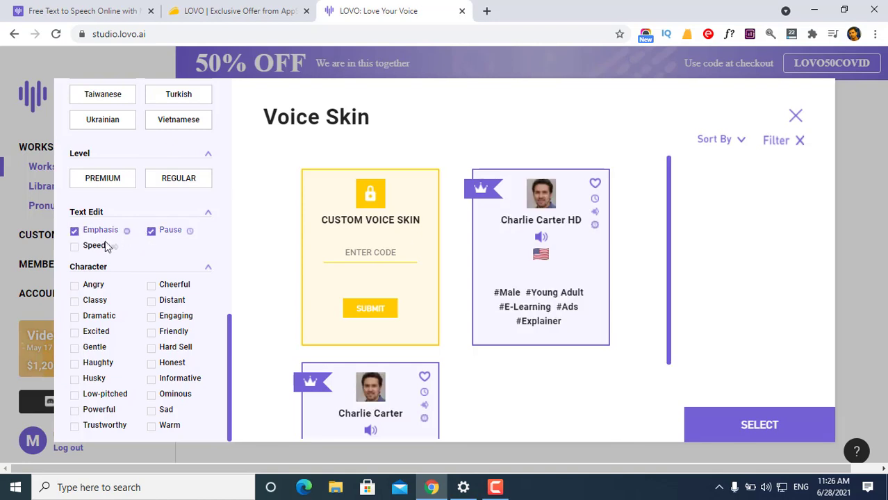
pyautogui.click(75, 247)
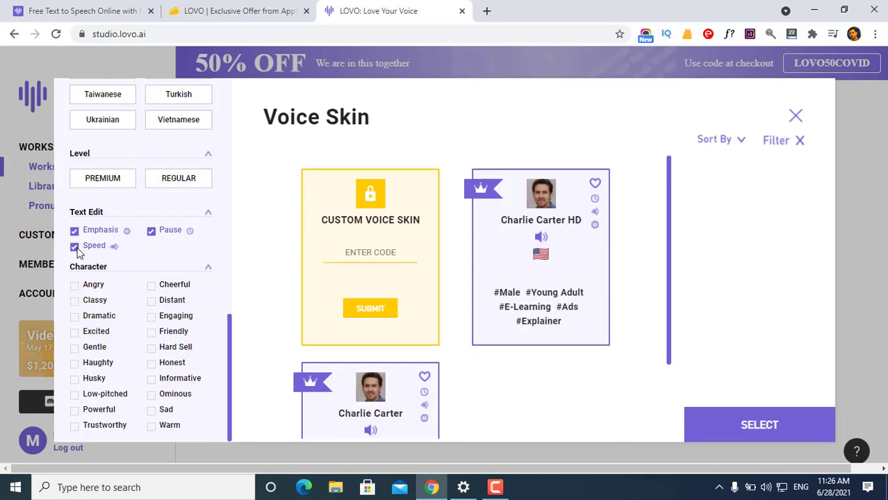
pyautogui.click(74, 426)
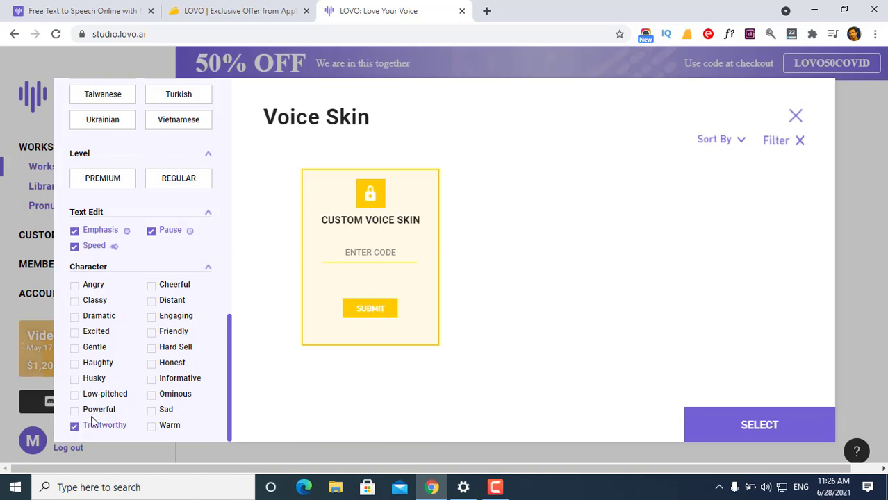
pyautogui.click(74, 427)
# Apply the filtered HD voice skin tagged Male, Young Adult, E-Learning, Ads and Explainer to the demo block.
pyautogui.scroll(-1, 482, 264)
pyautogui.scroll(-1, 552, 233)
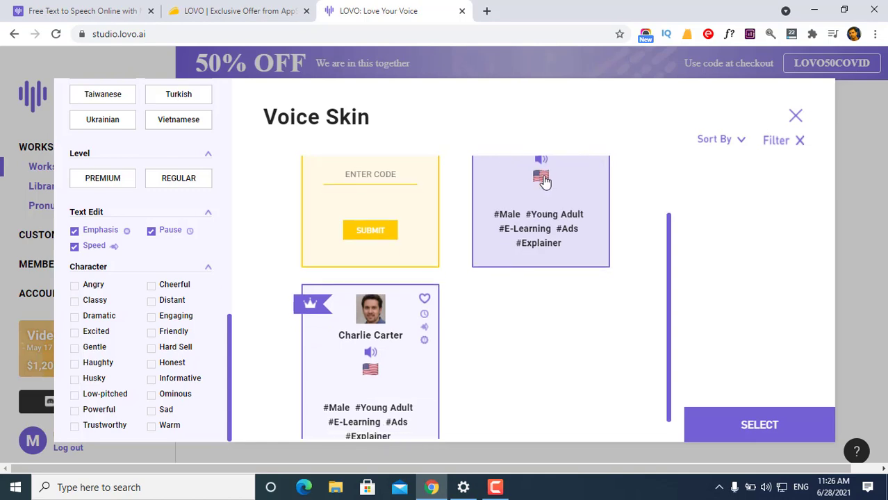
pyautogui.scroll(2, 555, 292)
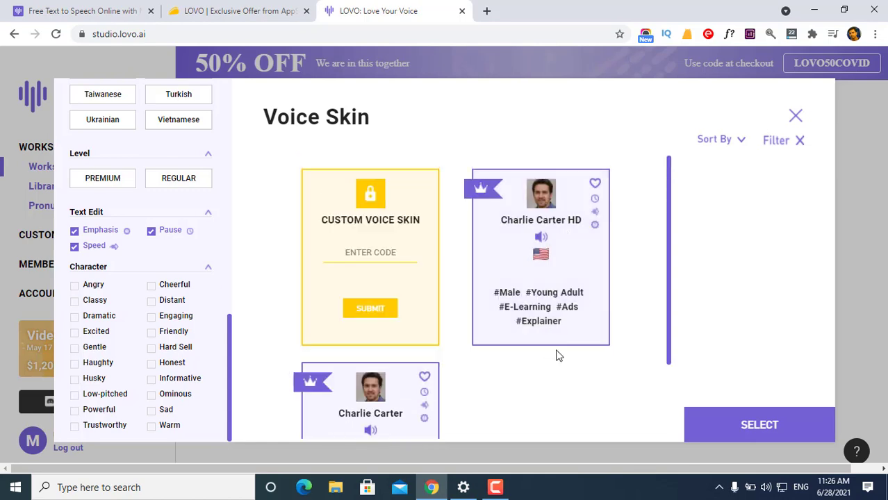
pyautogui.click(730, 428)
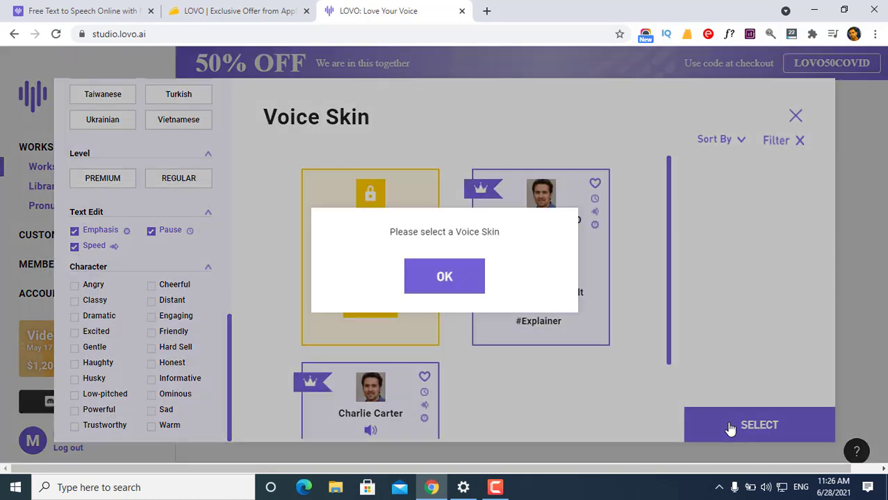
pyautogui.click(445, 276)
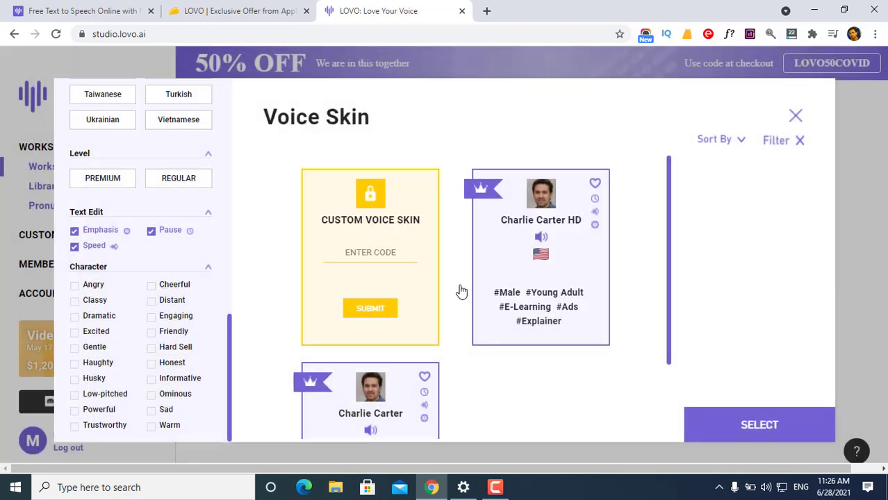
pyautogui.click(519, 283)
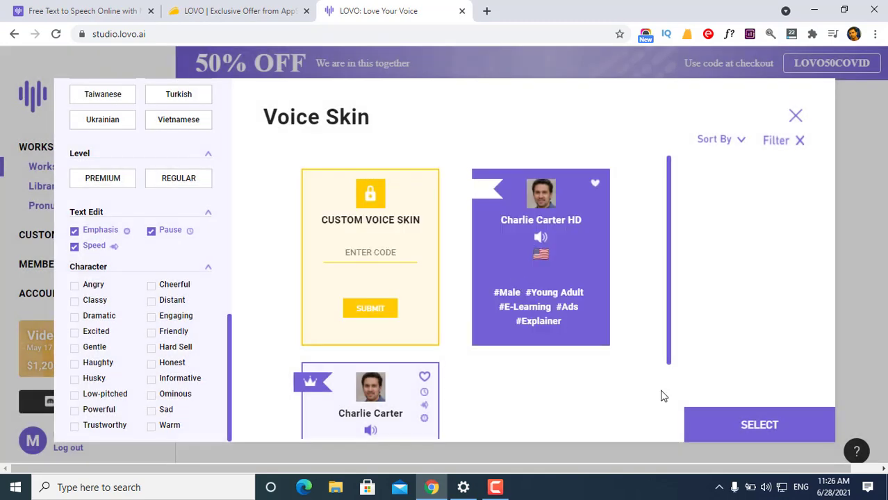
pyautogui.click(748, 425)
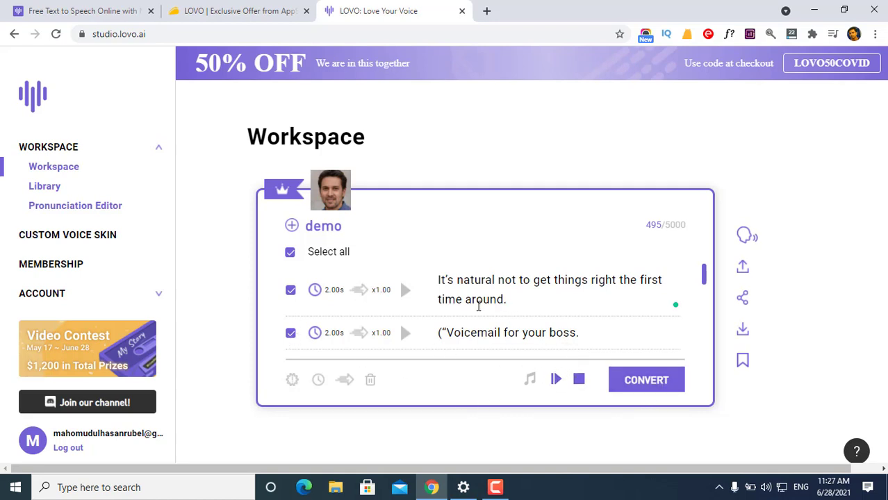
# Convert all selected sentences with the new voice skin and play them.
pyautogui.click(406, 291)
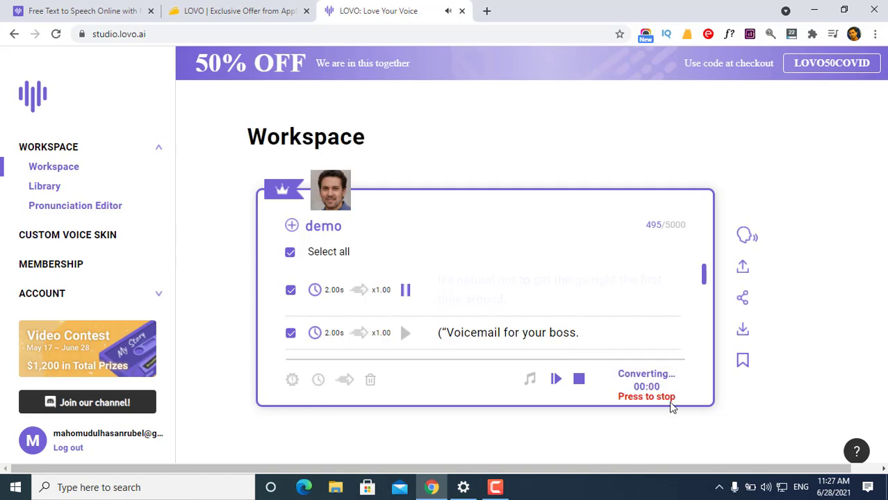
pyautogui.click(555, 380)
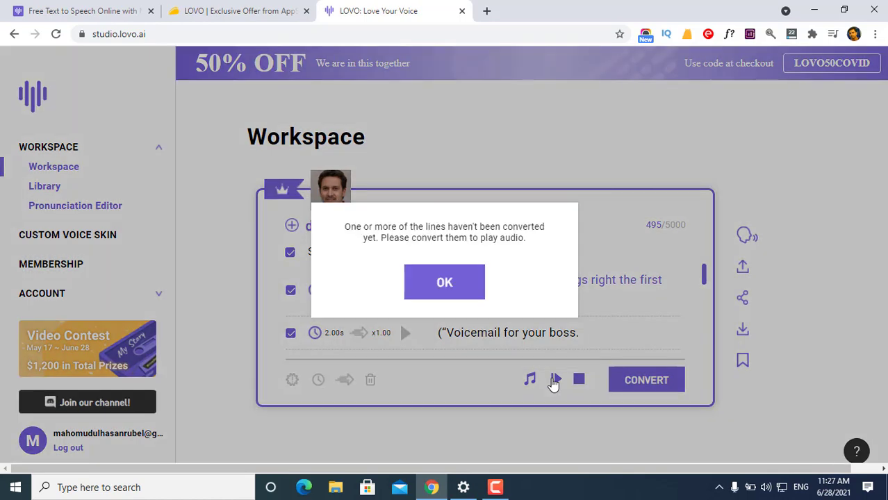
pyautogui.click(458, 295)
pyautogui.click(632, 384)
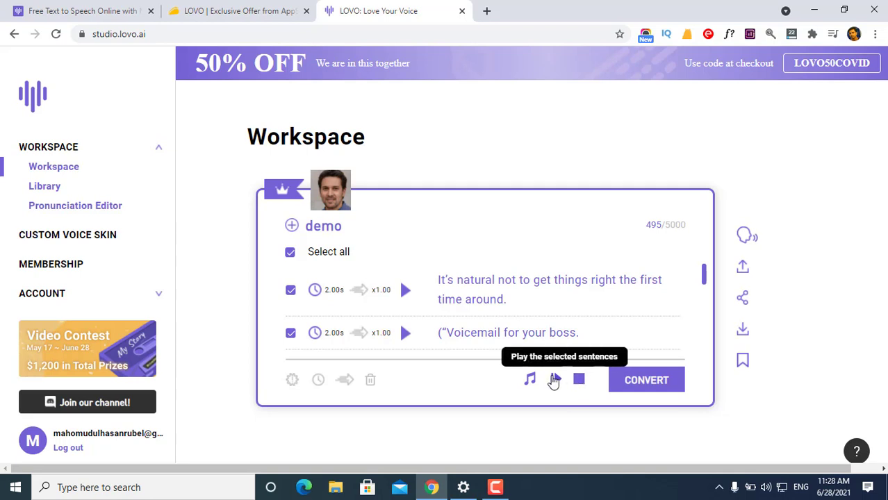
pyautogui.click(555, 379)
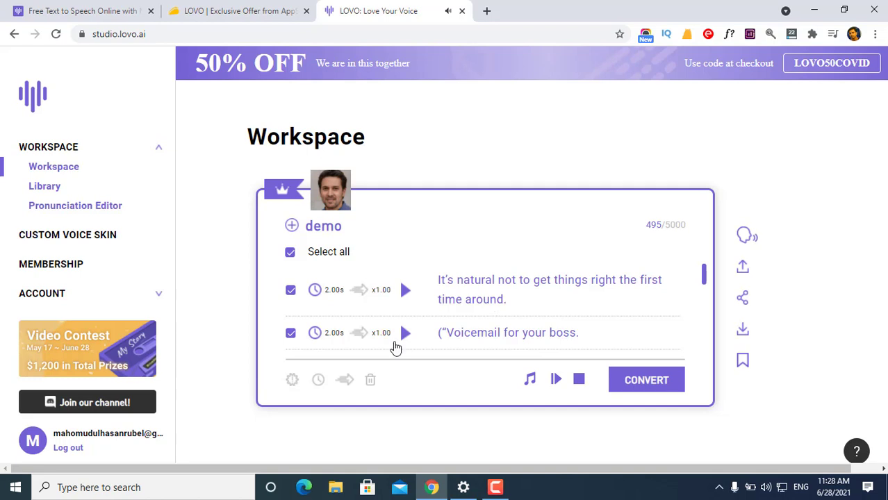
# Set the pause at the end of all selected sentences to 0.50 seconds, then convert and play them again.
pyautogui.click(318, 380)
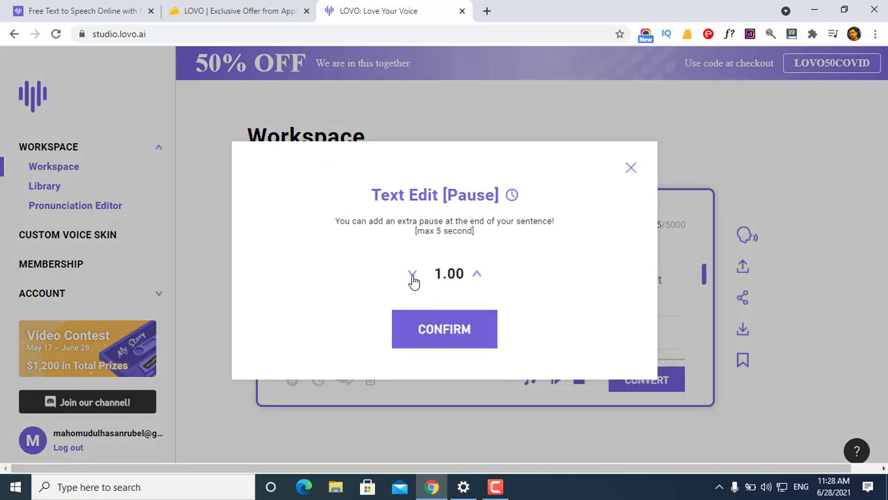
pyautogui.click(454, 337)
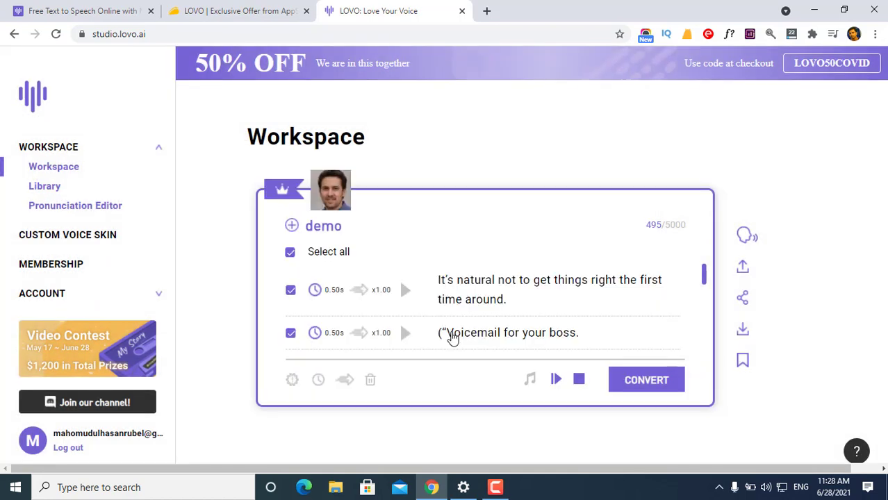
pyautogui.click(632, 387)
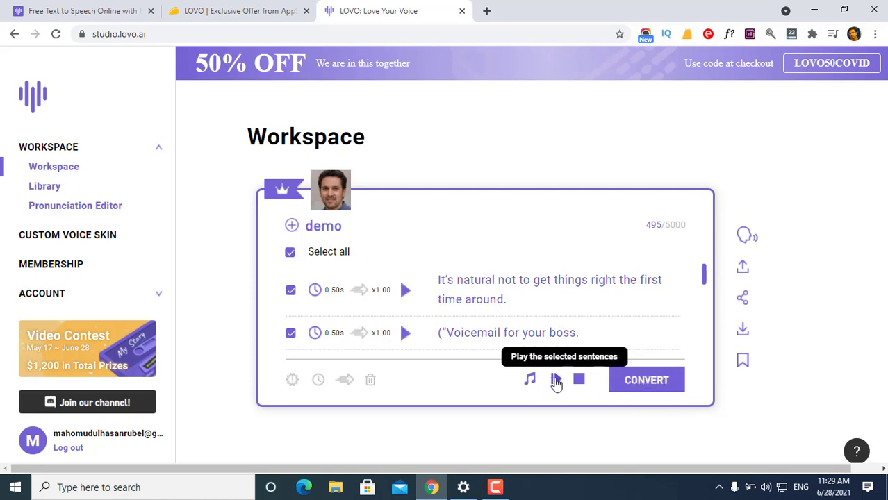
pyautogui.click(556, 380)
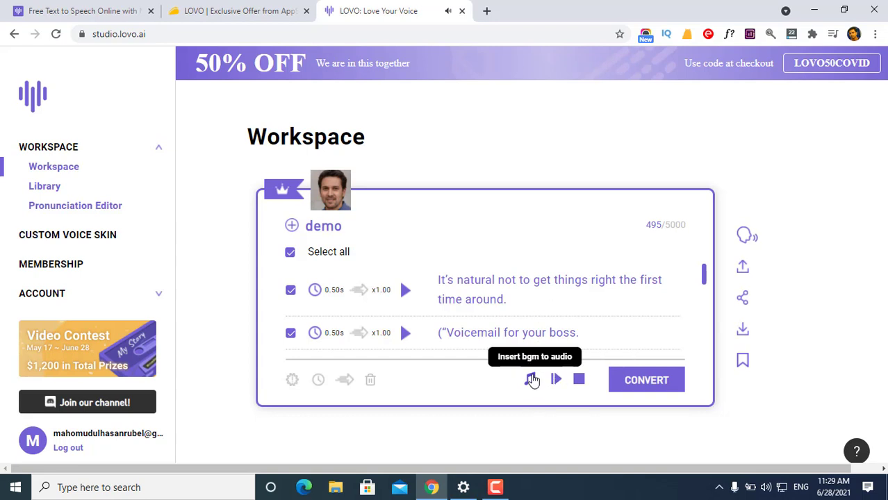
# Add the Bensound track A New Beginning as background music to the demo voiceover and listen to the mix.
pyautogui.click(531, 379)
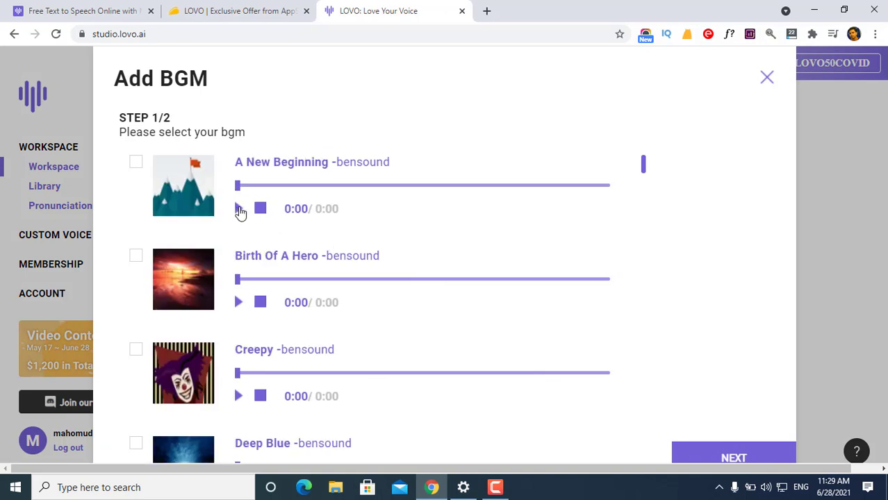
pyautogui.click(137, 164)
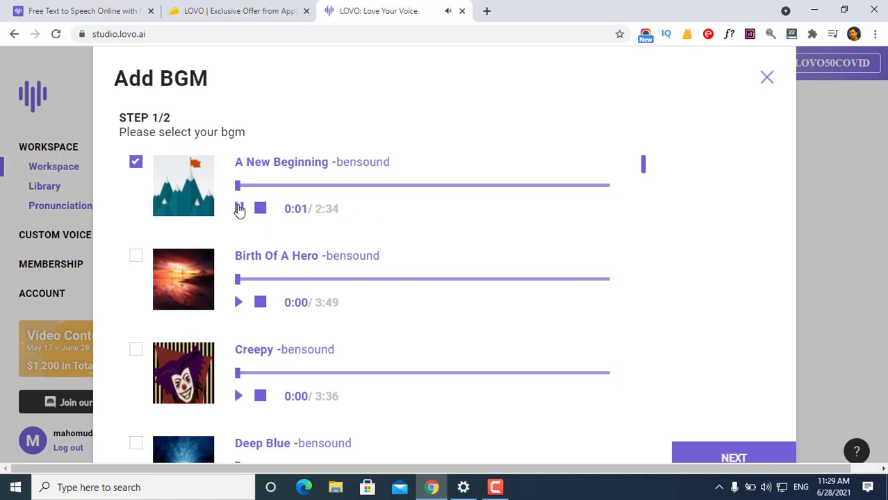
pyautogui.click(742, 455)
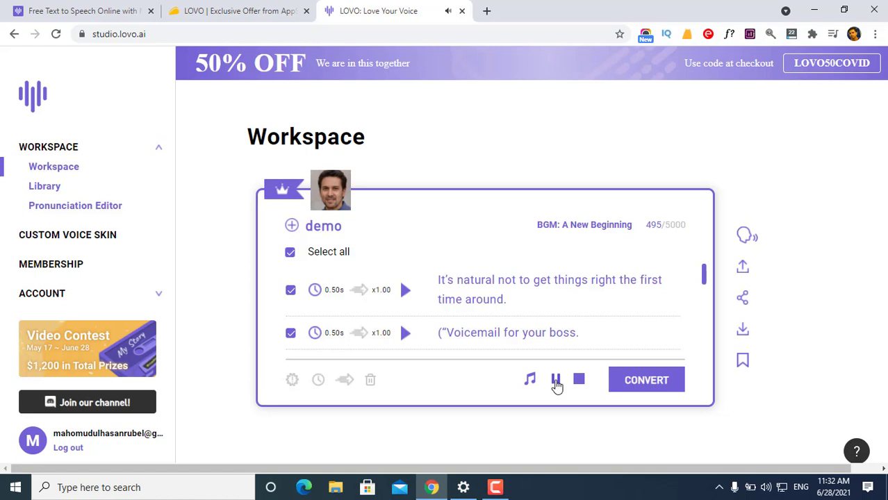
pyautogui.click(556, 381)
# Reapply A New Beginning as background music with its volume lowered almost to the minimum, agreeing to the Bensound credit.
pyautogui.click(530, 381)
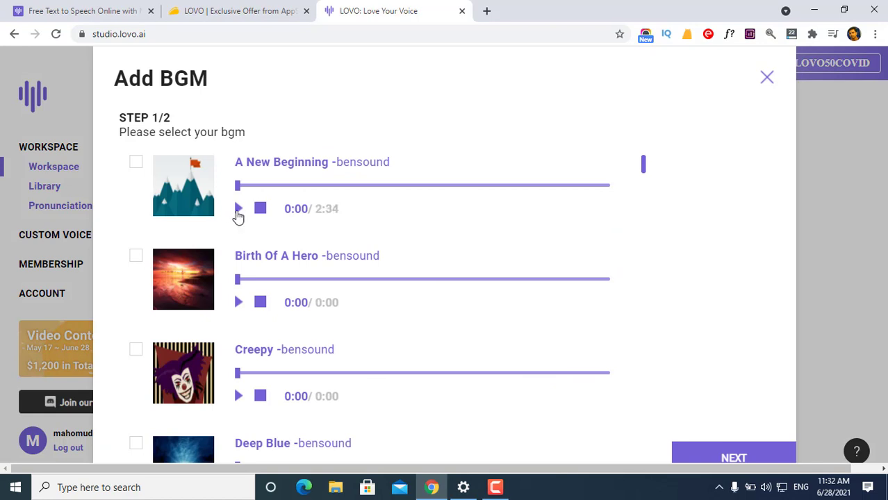
pyautogui.click(136, 162)
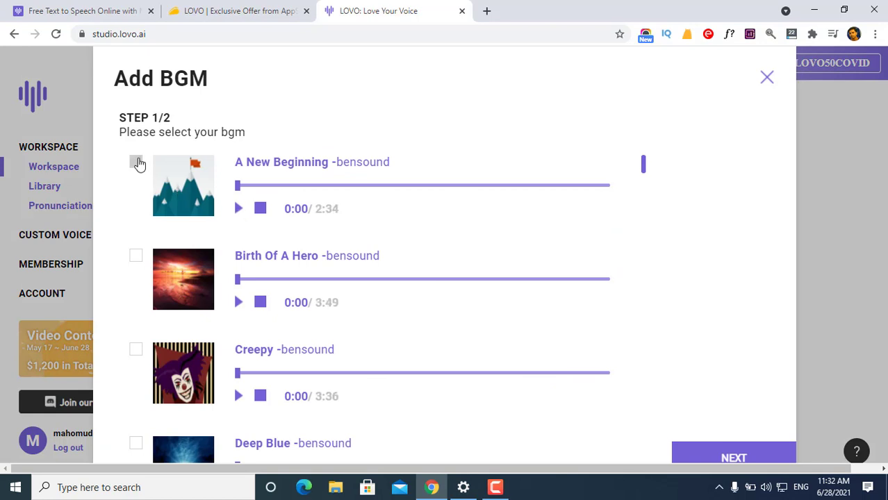
pyautogui.click(733, 459)
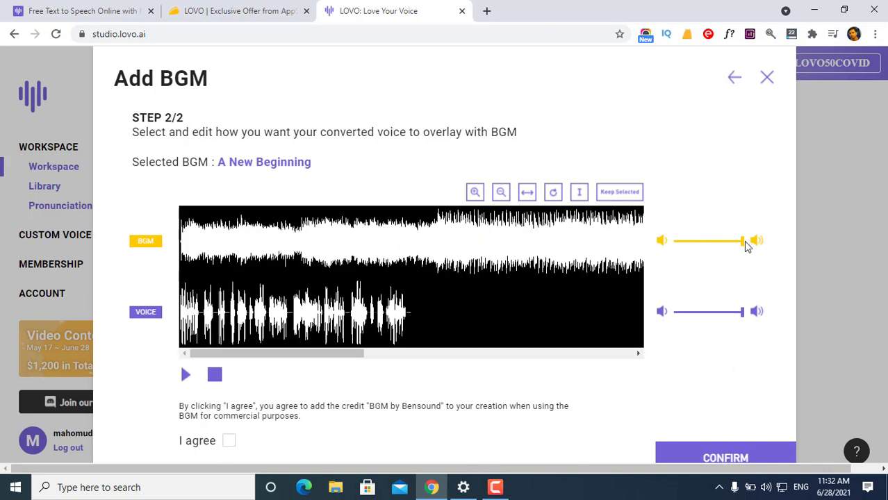
pyautogui.click(686, 243)
pyautogui.click(680, 241)
pyautogui.click(229, 442)
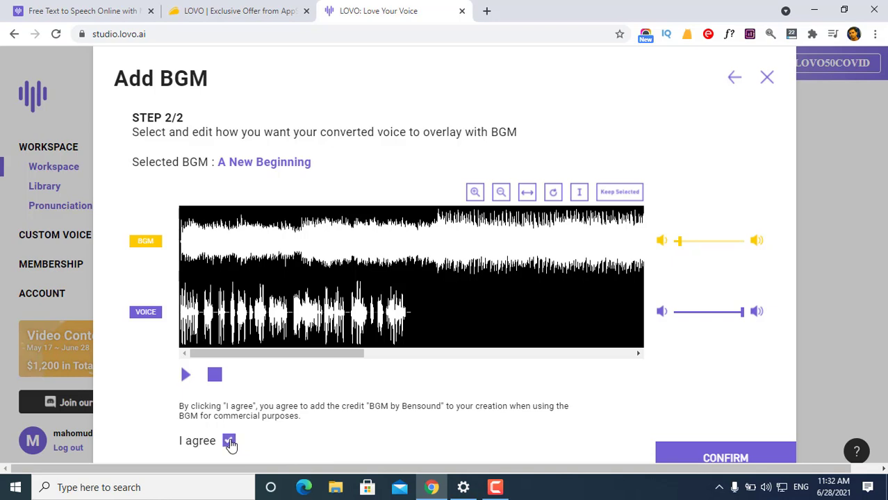
pyautogui.click(741, 455)
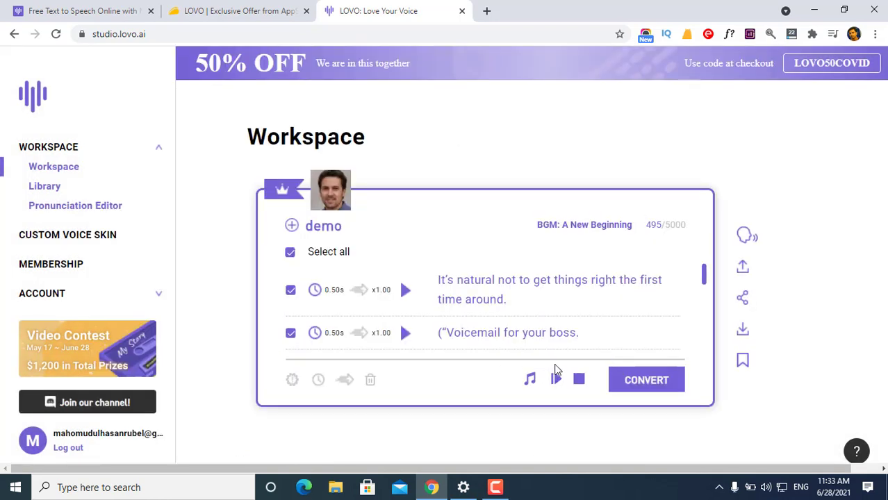